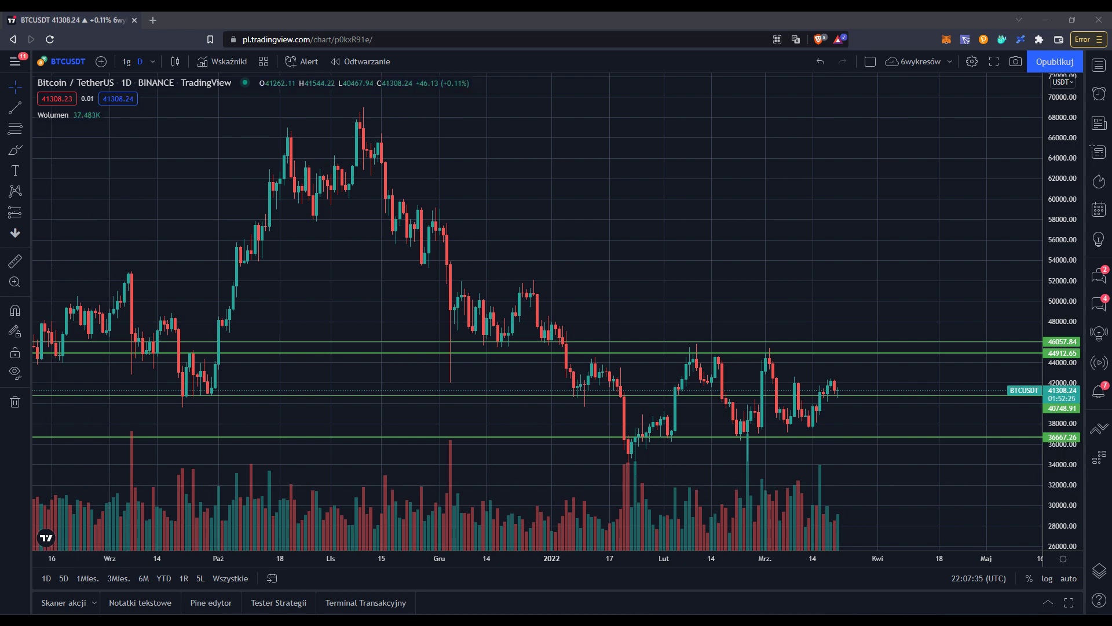
Circle the February–March highs and lows and the December swing points on the daily BTCUSDT chart, and clear the markings
left_click(698, 344)
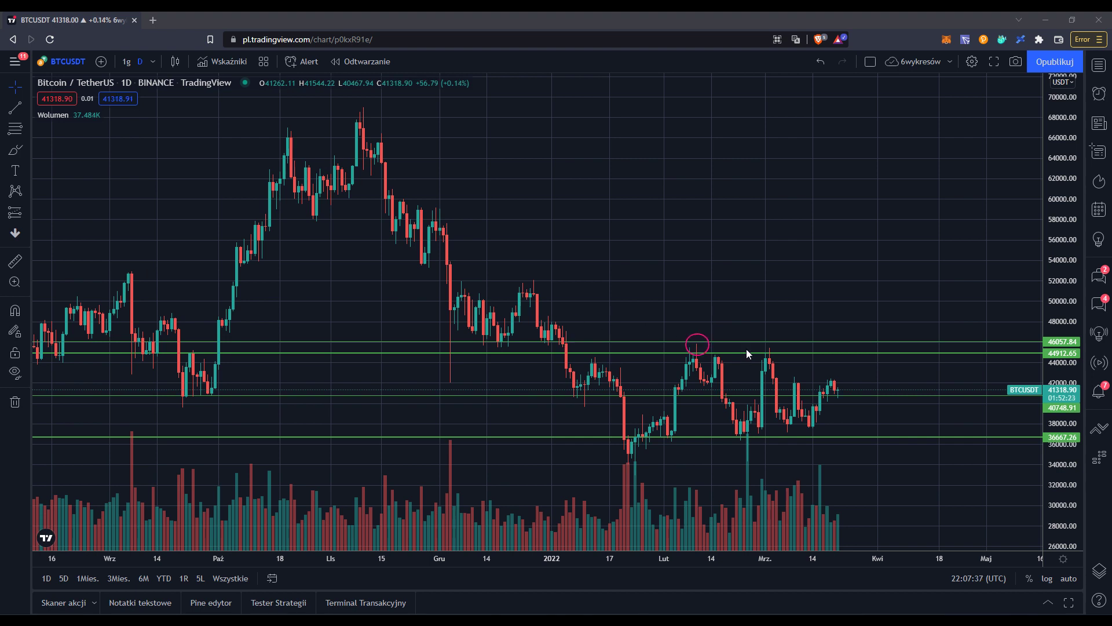
left_click(777, 359)
left_click_drag(627, 433, 658, 466)
left_click_drag(708, 424, 746, 450)
left_click_drag(448, 329, 480, 397)
left_click_drag(435, 273, 481, 302)
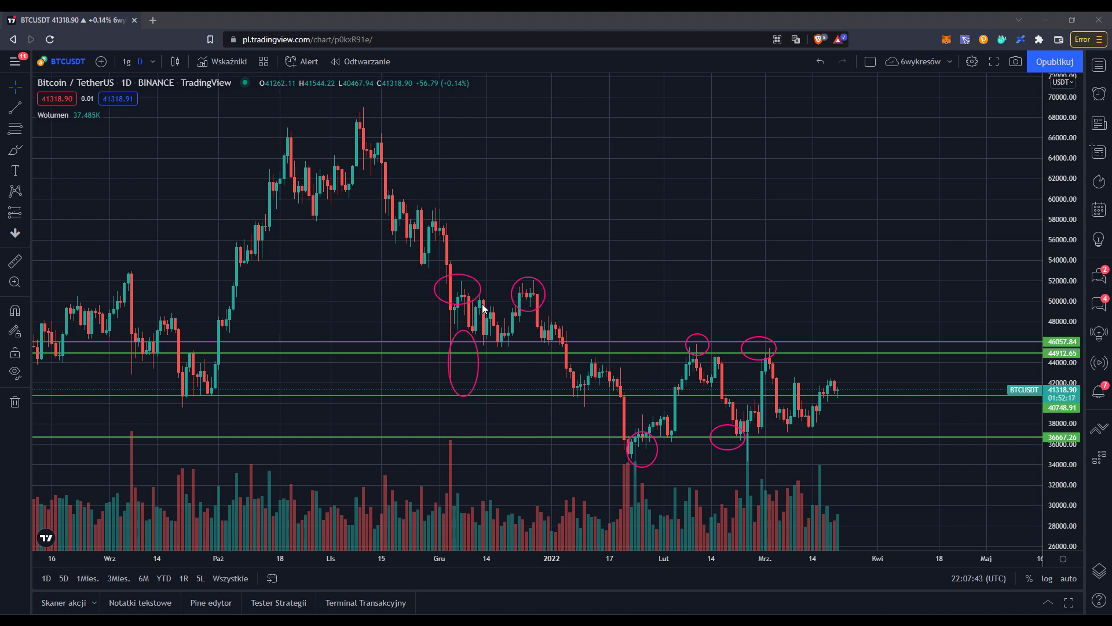
left_click_drag(422, 260, 460, 283)
key("ctrl+alt+h")
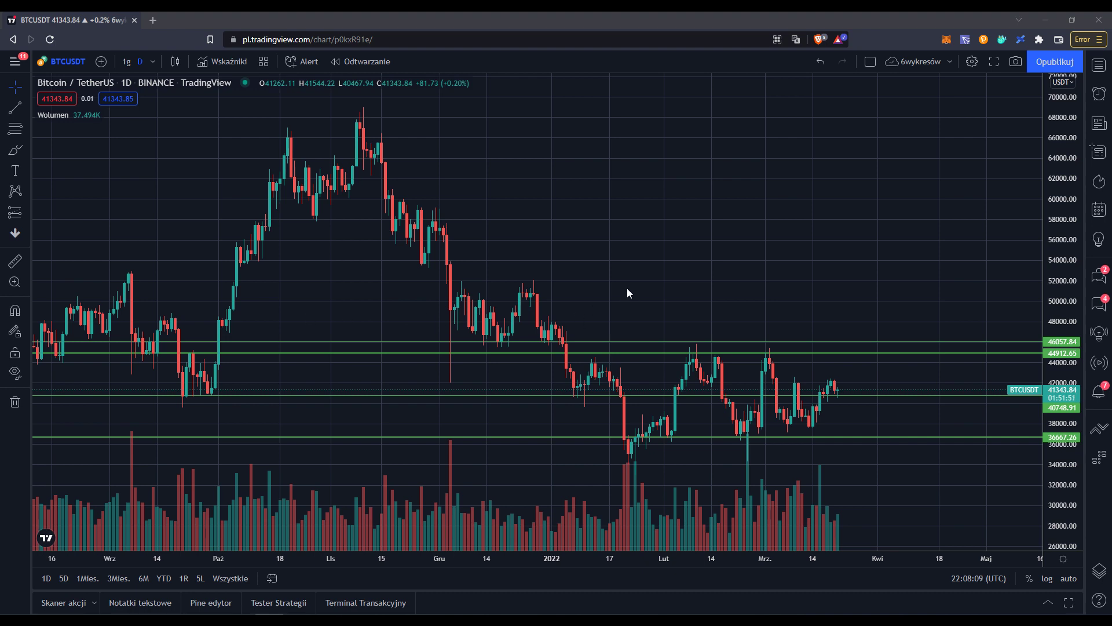
Draw four increasingly wide vertical ellipses in the empty area above the 2022 candles, and clear them
left_click_drag(627, 287, 620, 202)
left_click_drag(721, 258, 714, 196)
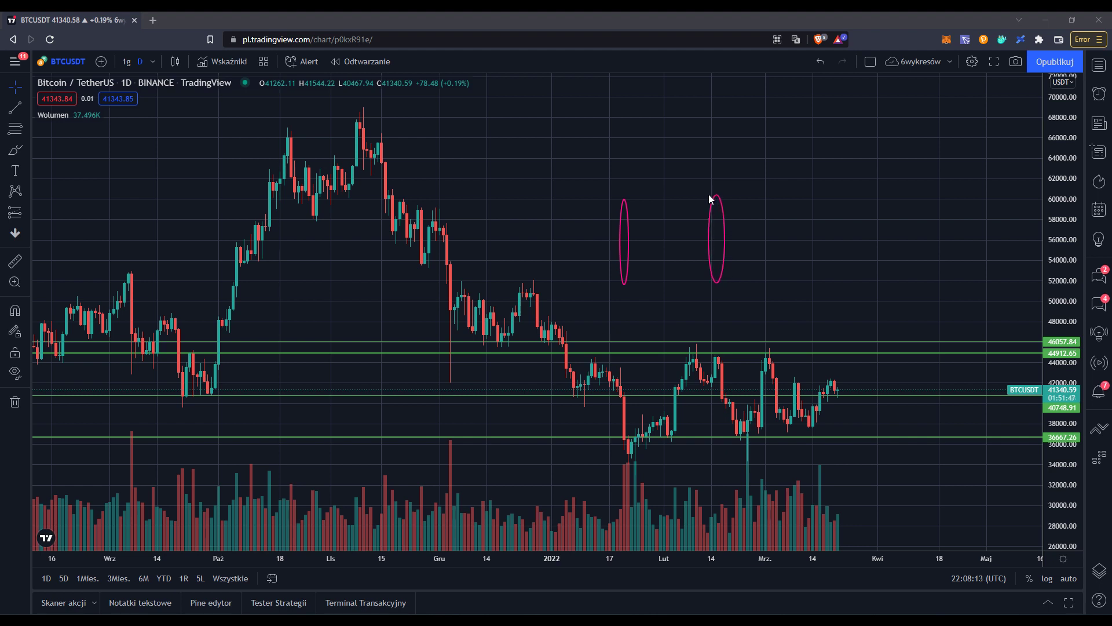
left_click_drag(786, 269, 770, 193)
mouse_move(889, 288)
left_mouse_down()
mouse_move(849, 212)
mouse_move(820, 239)
left_mouse_up()
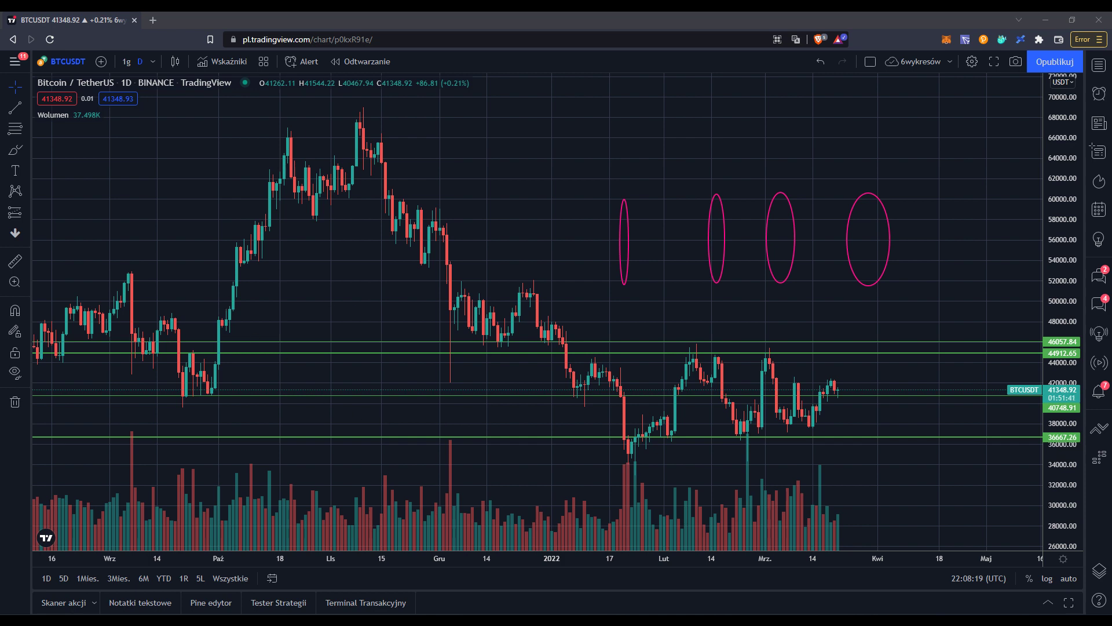
key("ctrl+alt+h")
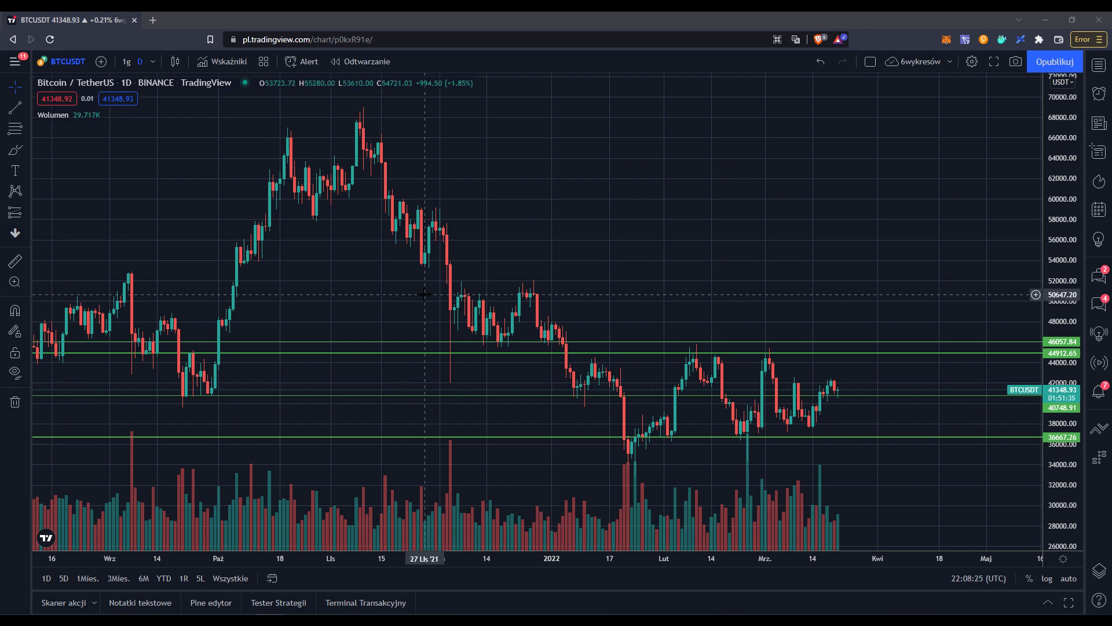
Enlarge the December 2021 to March 2022 candles and mark areas around the early-December price drop
scroll(426, 295, "up", 3)
left_click_drag(439, 291, 488, 241)
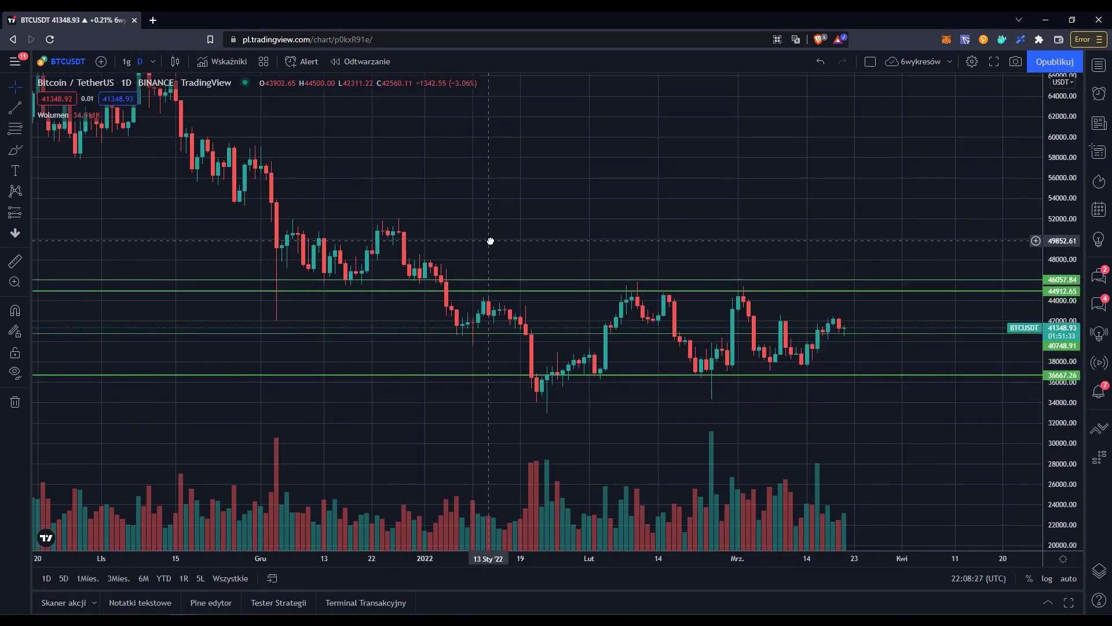
left_click_drag(405, 255, 546, 214)
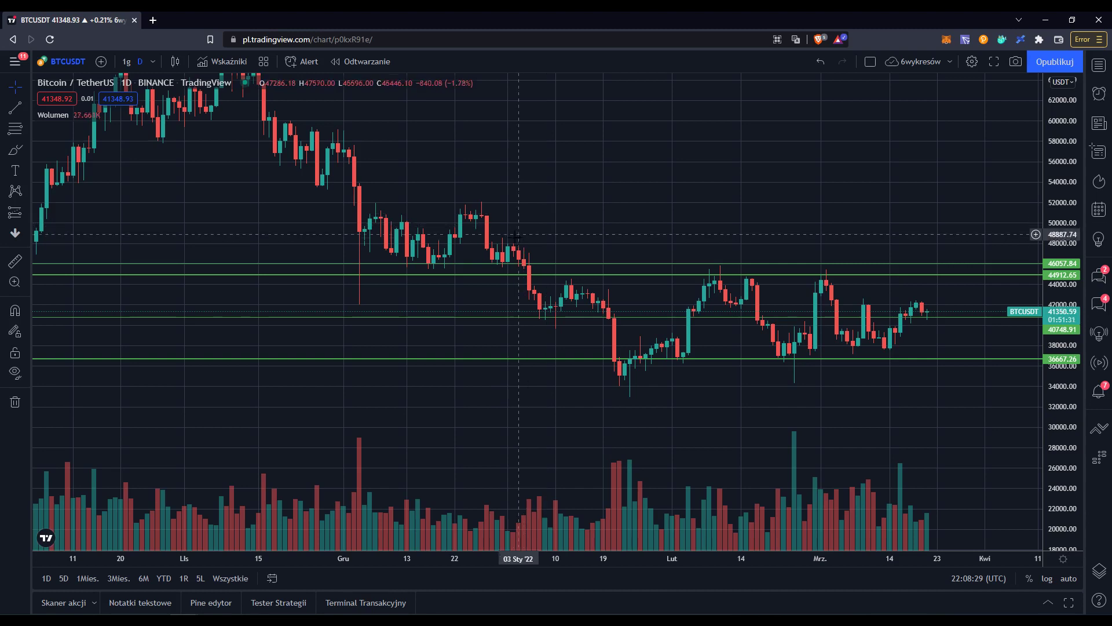
left_click_drag(511, 274, 511, 275)
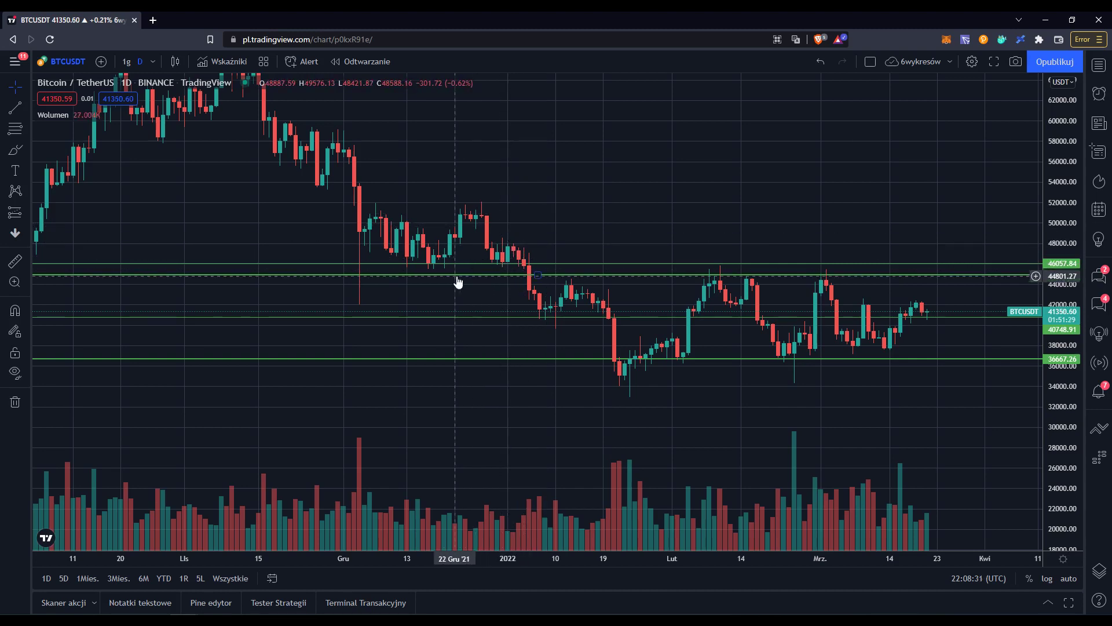
left_click(452, 283)
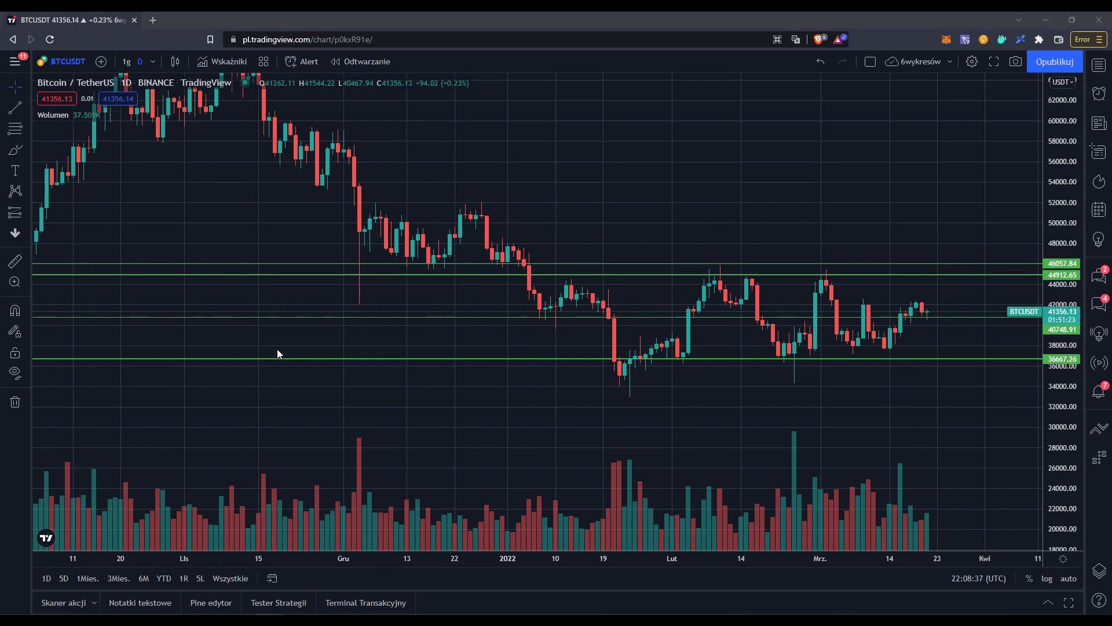
left_click_drag(277, 349, 371, 369)
left_click_drag(362, 312, 436, 322)
left_click_drag(235, 252, 307, 308)
Circle the January and February lows below the 36667.26 line, the two highs at the 44912.65–46057.84 zone, and the November price areas
left_click(587, 360)
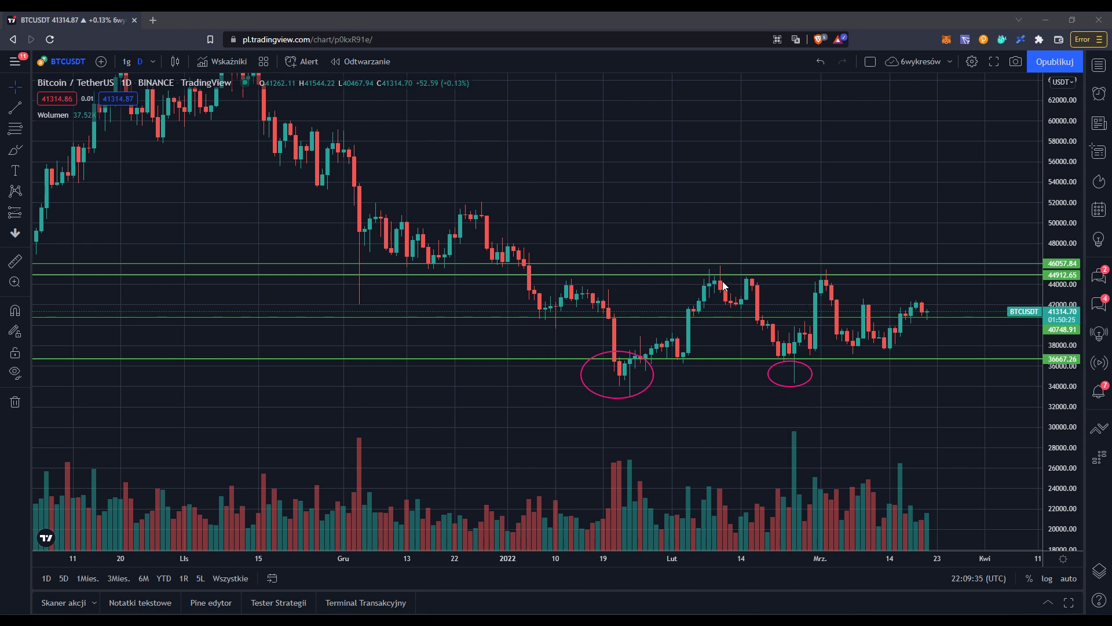
left_click(676, 256)
left_click(795, 265)
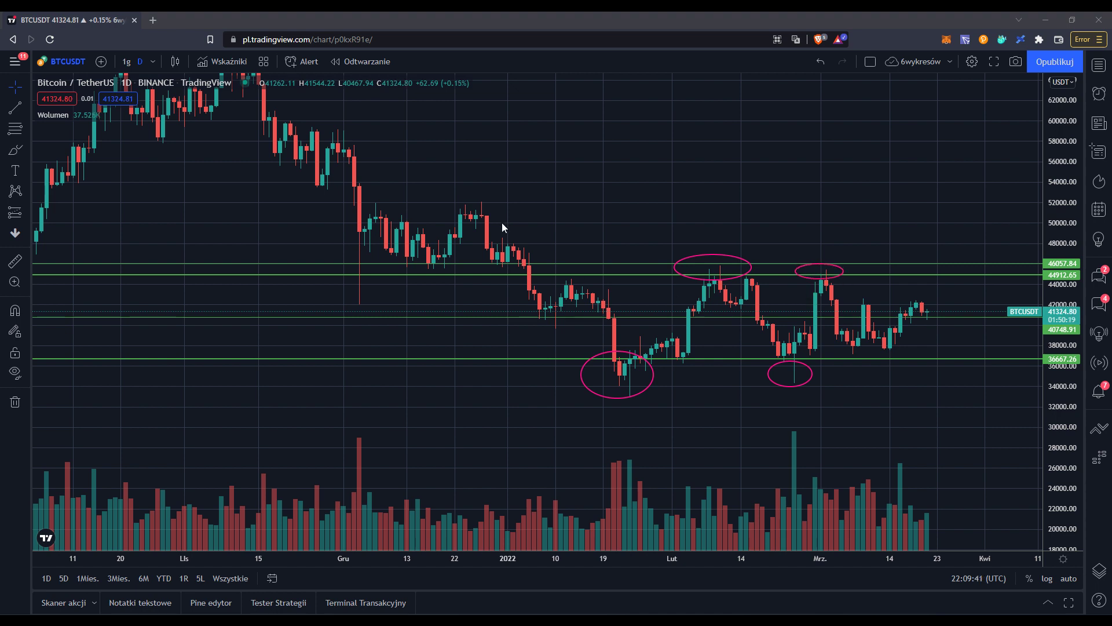
left_click(346, 199)
left_click(284, 124)
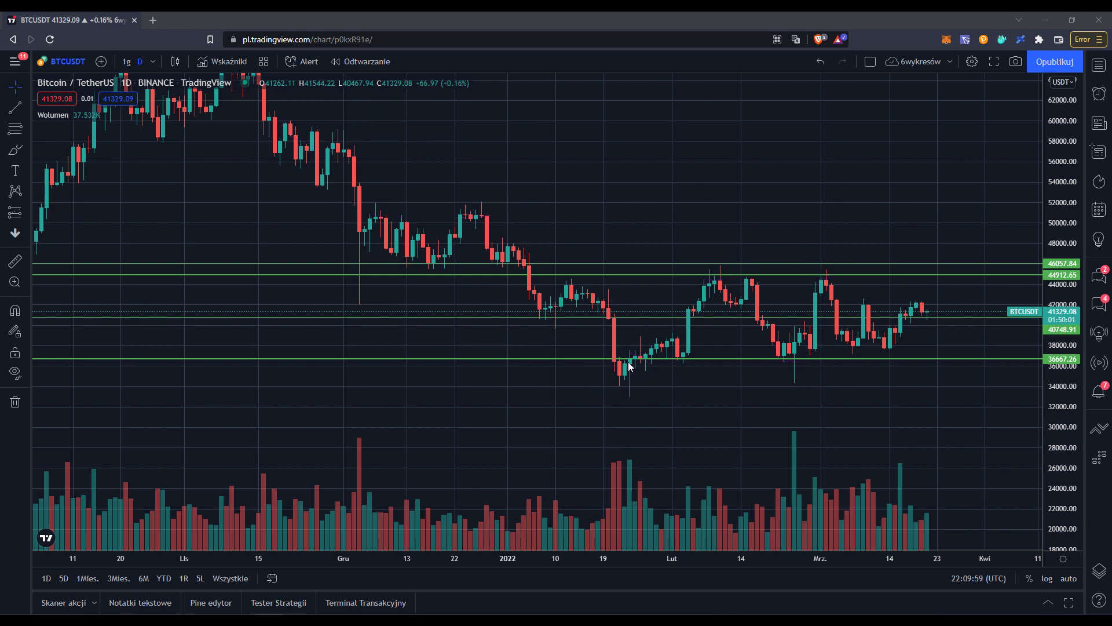
Circle the two lows at the 36667.26 line again and enclose the February–March highs in one wide ellipse
left_click_drag(597, 351, 665, 400)
left_click_drag(786, 364, 814, 385)
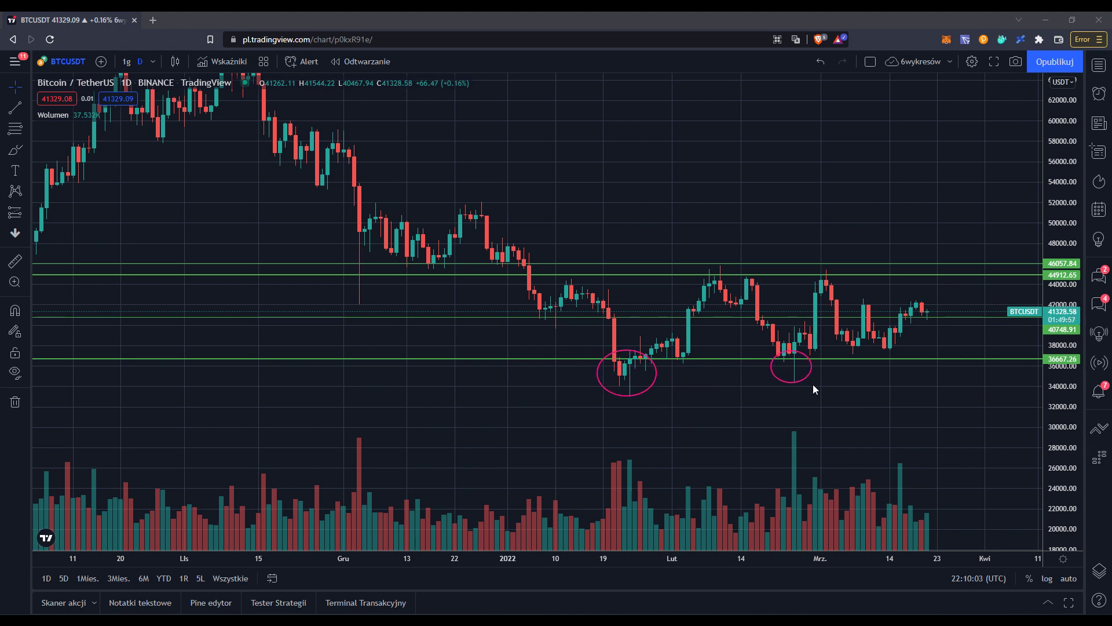
mouse_move(682, 257)
left_mouse_down()
mouse_move(765, 286)
mouse_move(868, 294)
left_mouse_up()
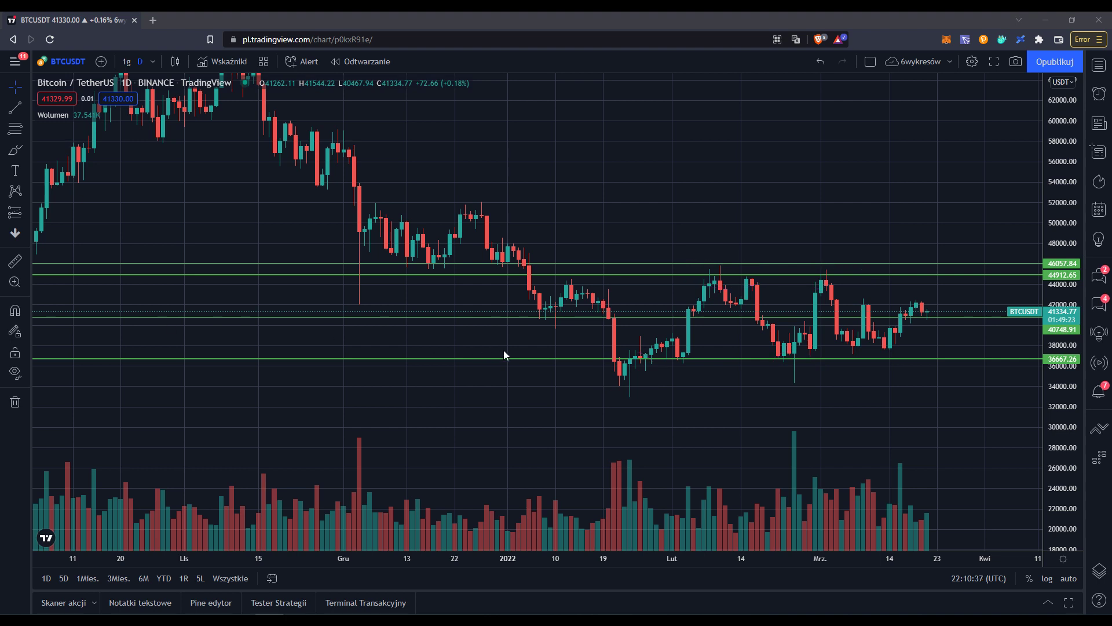
Mark the late-January and late-February lows, and circle the two highs touching the 44912.65 line separately
left_click_drag(579, 354, 666, 400)
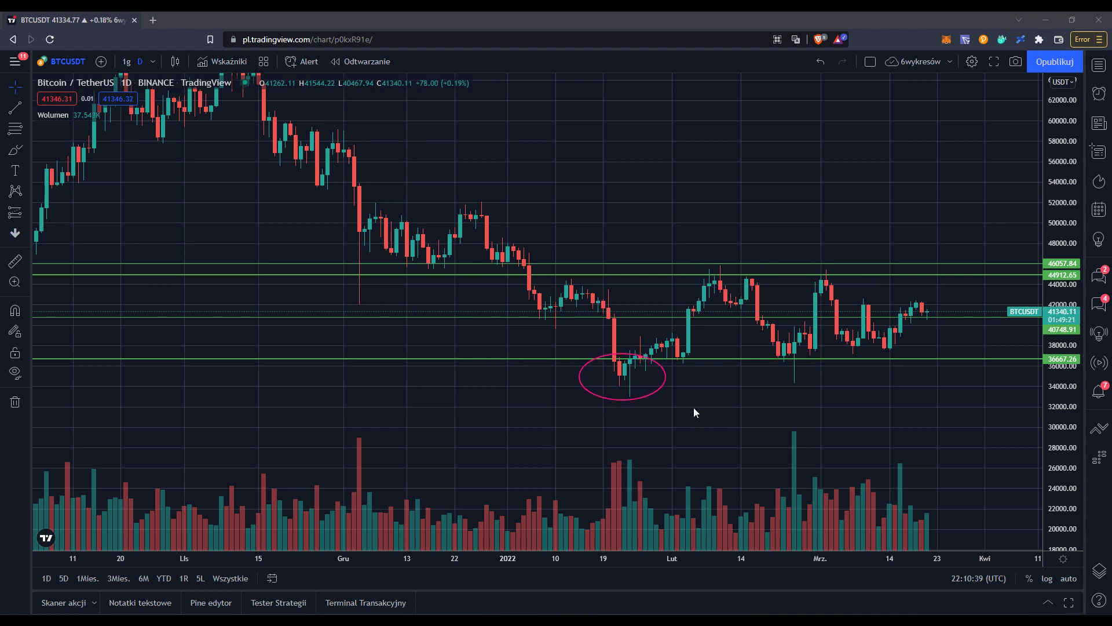
left_click_drag(776, 352, 787, 373)
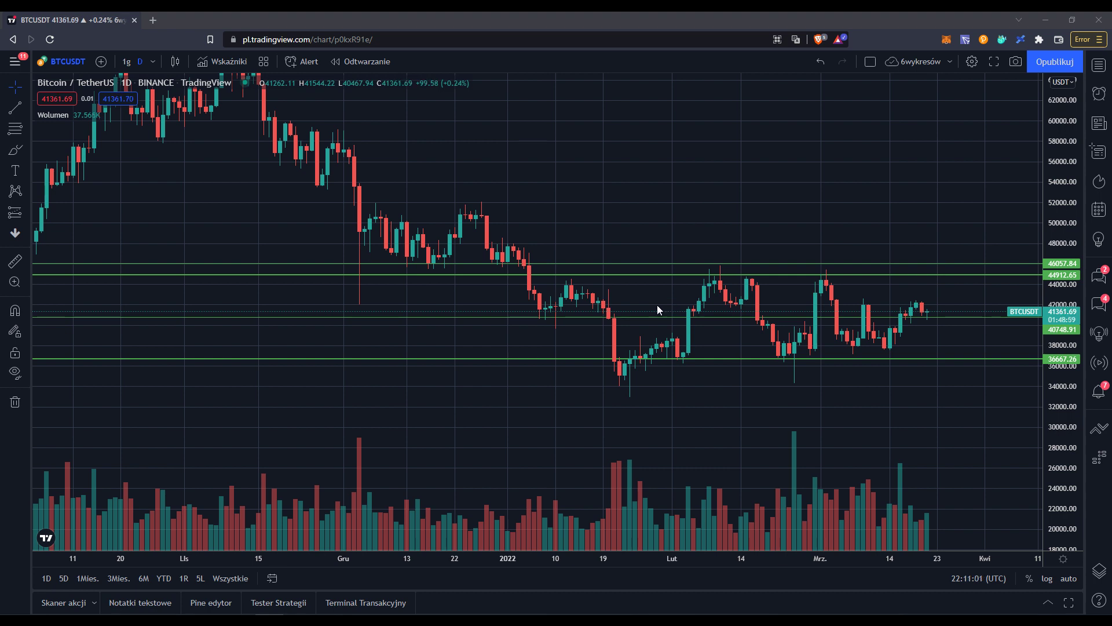
mouse_move(679, 270)
left_mouse_down()
mouse_move(712, 270)
mouse_move(681, 272)
left_mouse_up()
left_click_drag(844, 282, 854, 286)
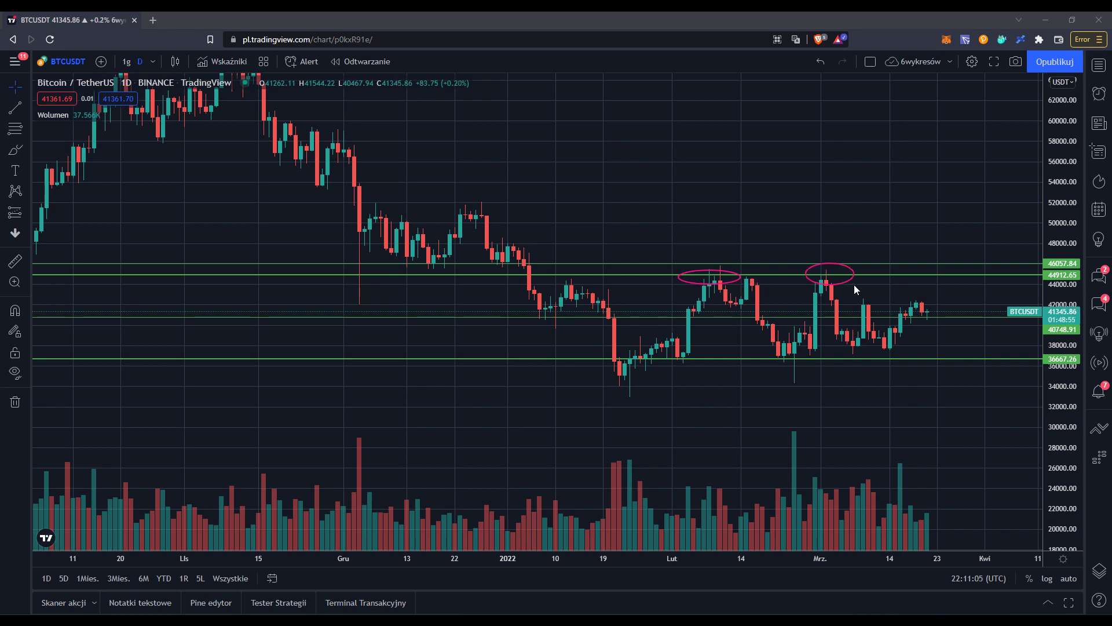
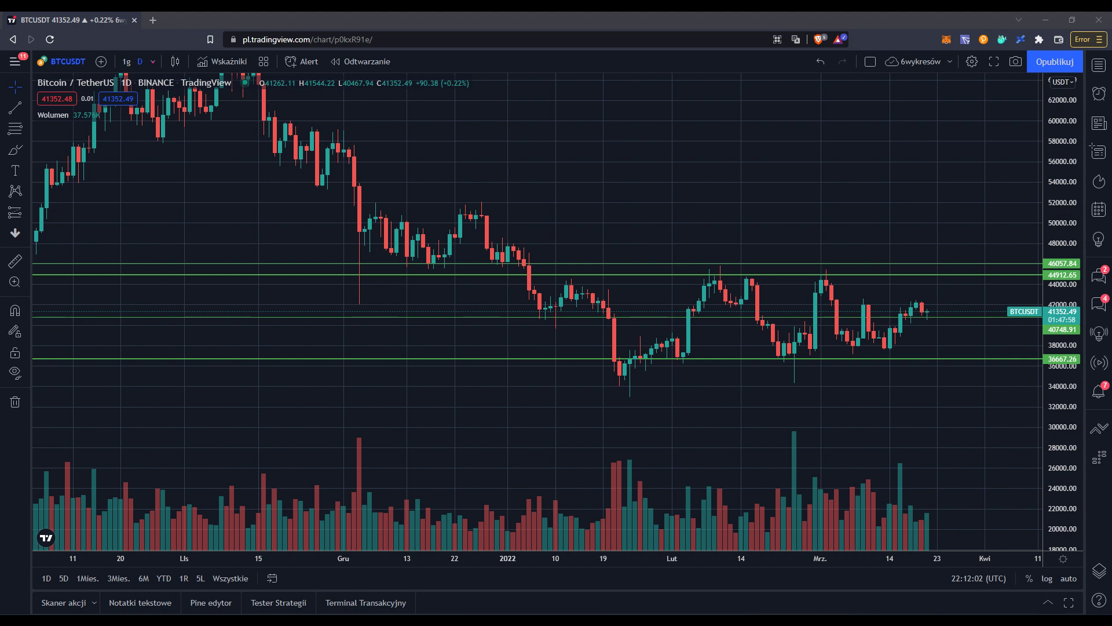
Switch the chart to the 4-hour interval and show the price history back to November 2021
mouse_move(151, 260)
left_mouse_down()
mouse_move(194, 290)
mouse_move(187, 326)
left_mouse_up()
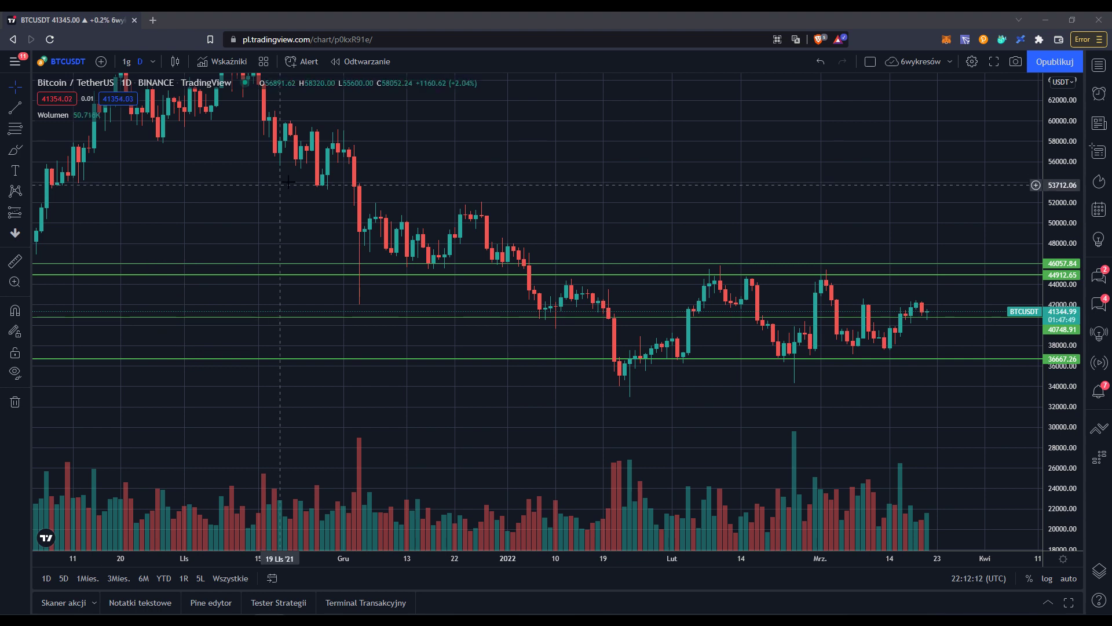
left_click(152, 62)
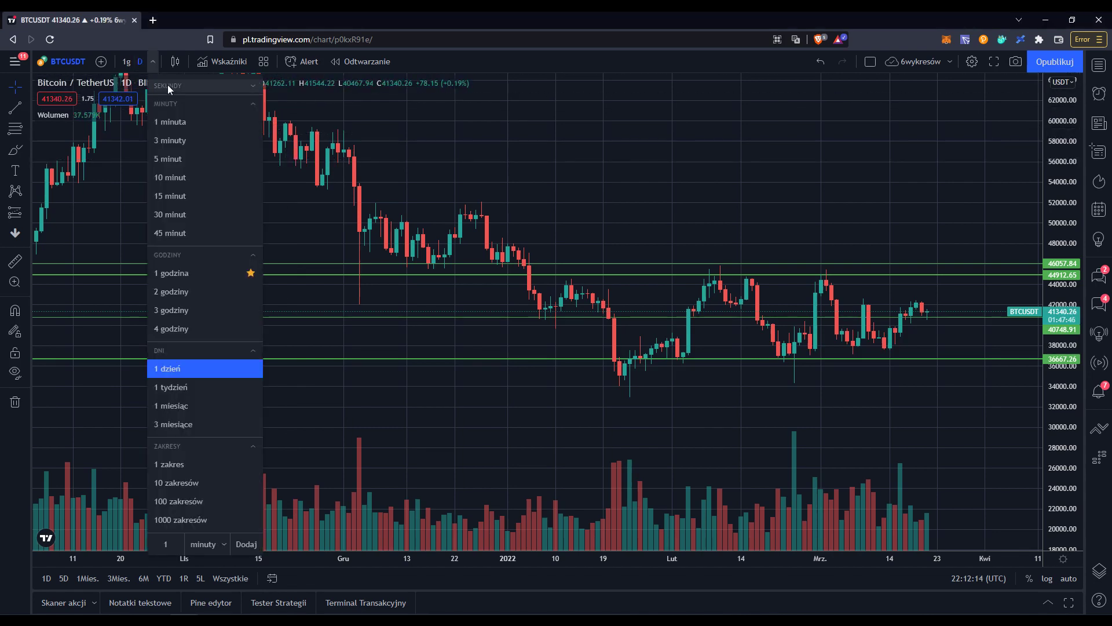
left_click(179, 329)
scroll(591, 348, "down", 5)
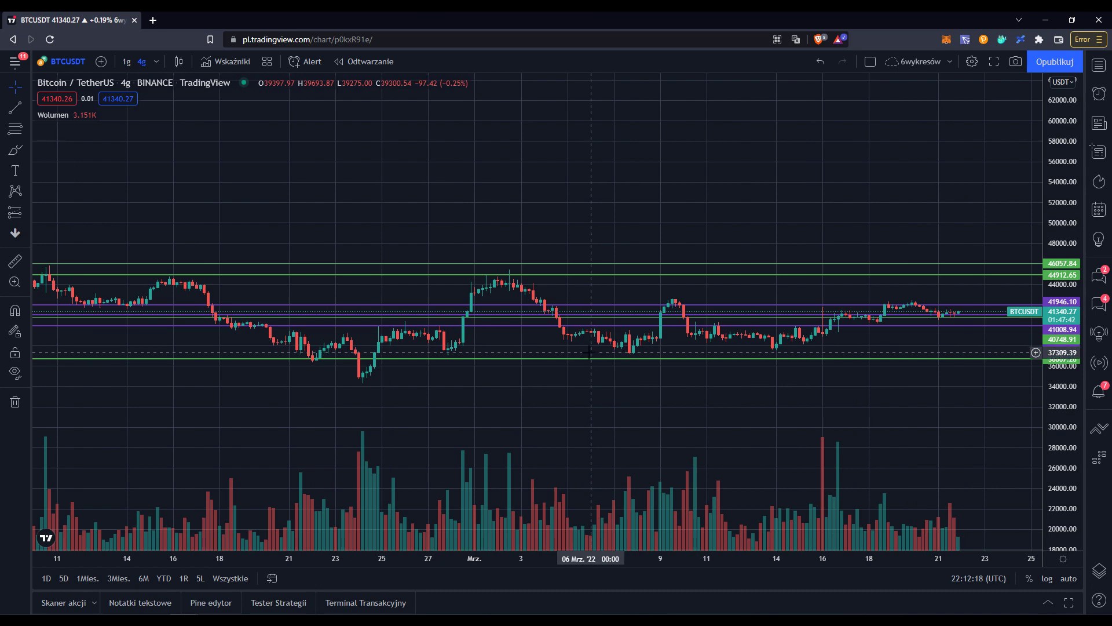
scroll(512, 413, "down", 4)
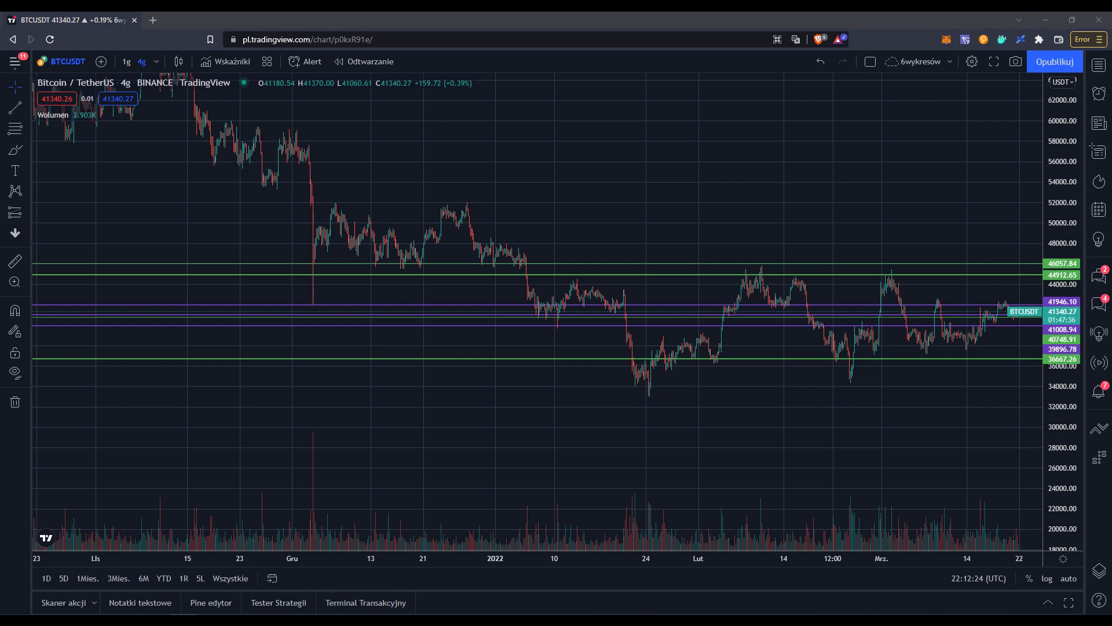
Circle the successive lows on the 4-hour chart from the December drop through the March support touches
left_click(290, 293)
left_click_drag(379, 272, 532, 274)
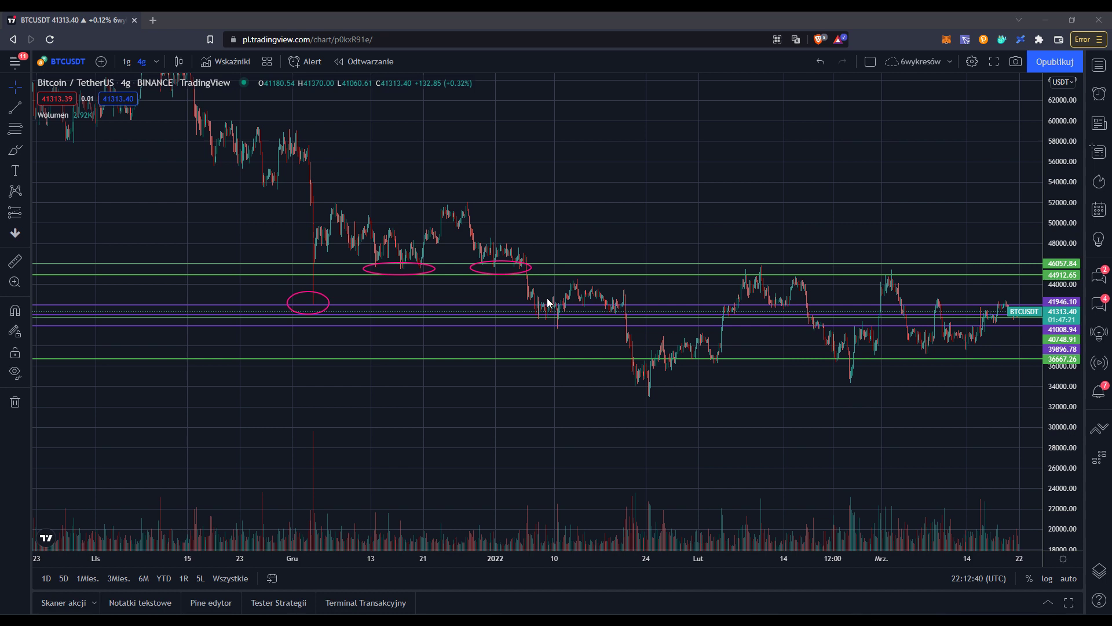
left_click_drag(565, 326, 577, 334)
left_click_drag(625, 363, 681, 377)
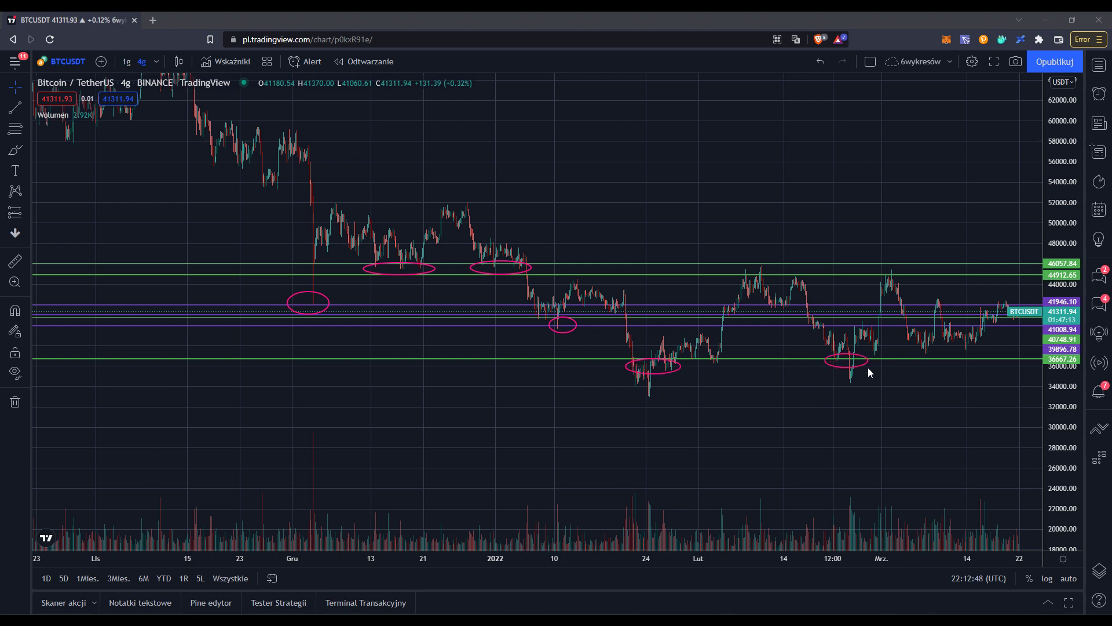
mouse_move(914, 353)
left_mouse_down()
mouse_move(957, 360)
mouse_move(954, 347)
left_mouse_up()
Remove all the ellipses drawn around the lows on the 4-hour chart
key("ctrl+z")
key("ctrl+z")
key("ctrl+z")
key("ctrl+z")
key("ctrl+z")
key("ctrl+z")
key("ctrl+z")
key("ctrl+z")
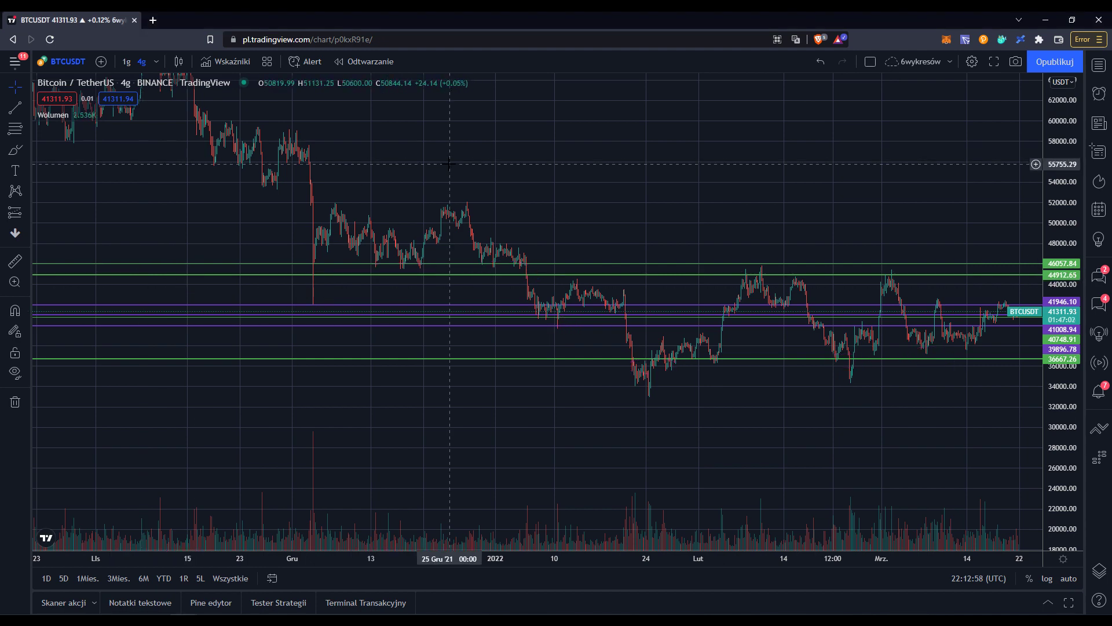
Examine the February–March 4-hour candles against the purple and green horizontal levels
scroll(449, 164, "up", 3)
scroll(449, 164, "up", 3)
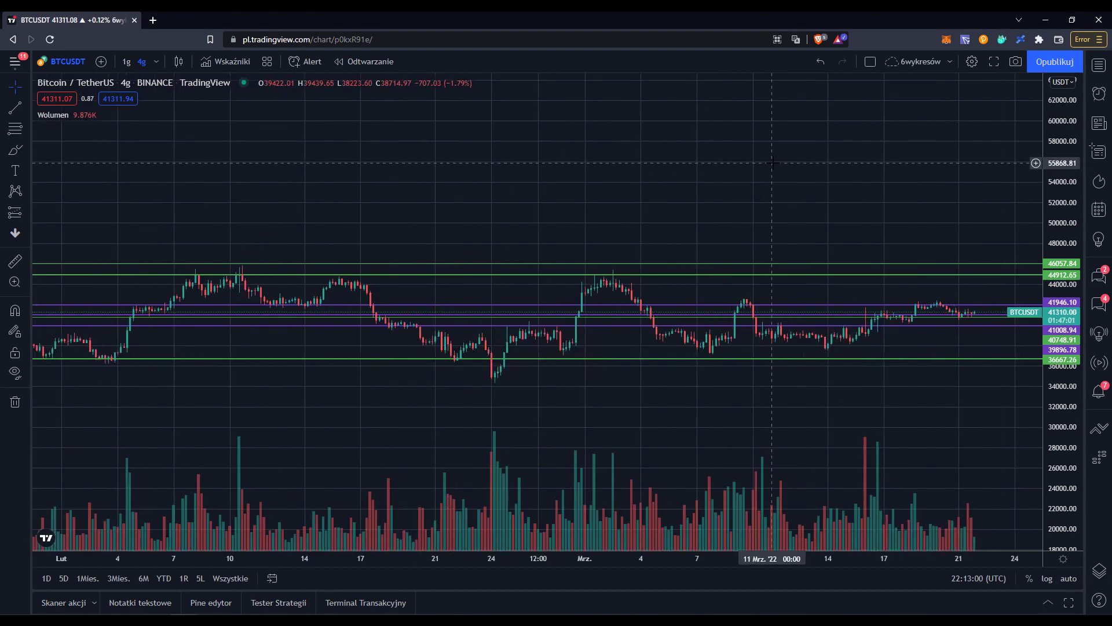
scroll(987, 225, "up", 3)
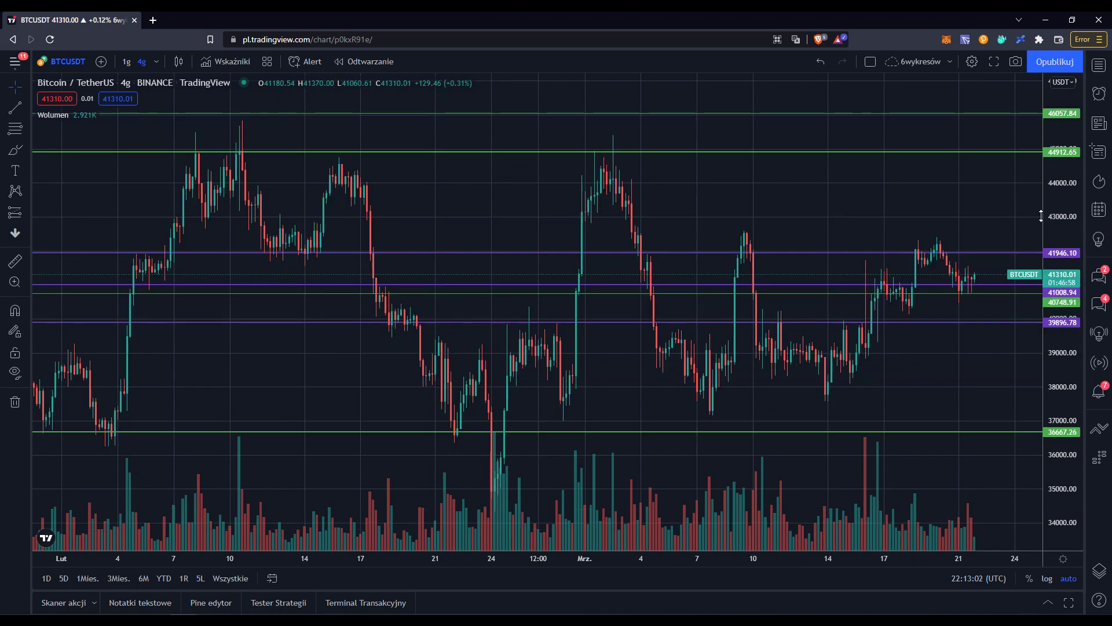
scroll(987, 225, "down", 3)
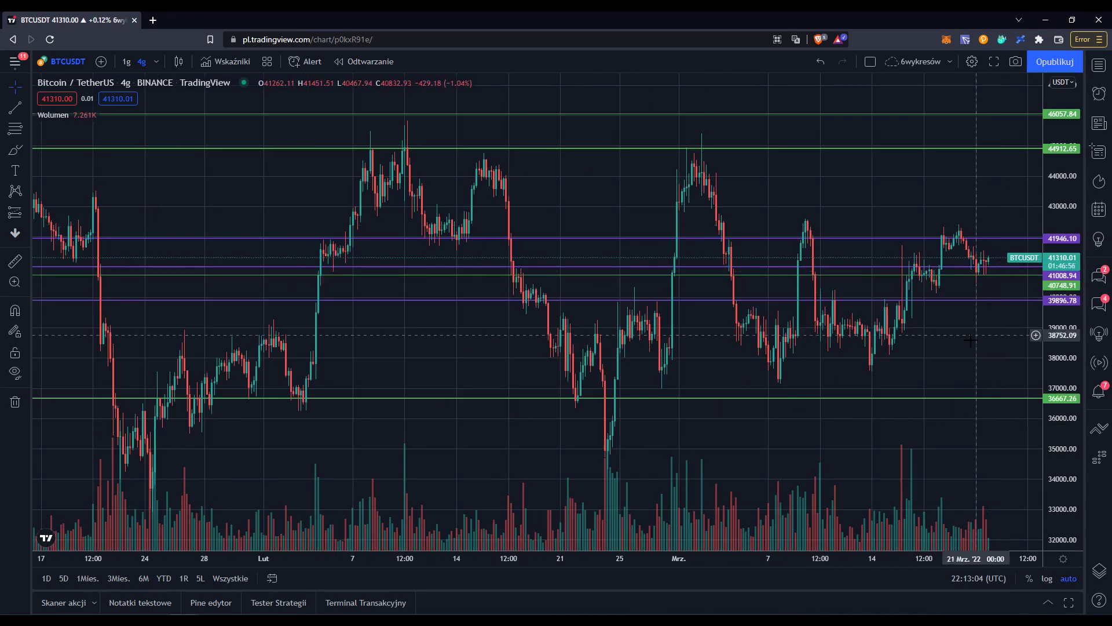
left_click_drag(964, 353, 963, 321)
left_click_drag(744, 316, 1045, 355)
left_click_drag(932, 353, 953, 289)
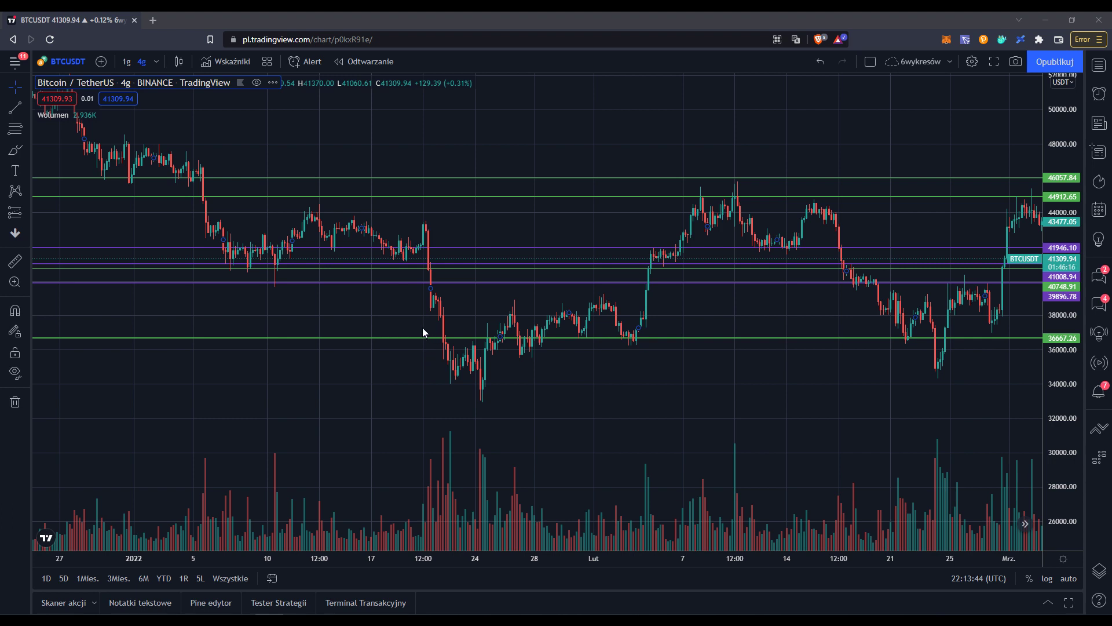
Enlarge the late-January drop on the 4-hour chart and circle where the price breaks the 36667.26 line
mouse_move(438, 328)
left_mouse_down()
mouse_move(456, 348)
mouse_move(445, 328)
left_mouse_up()
scroll(181, 251, "up", 5)
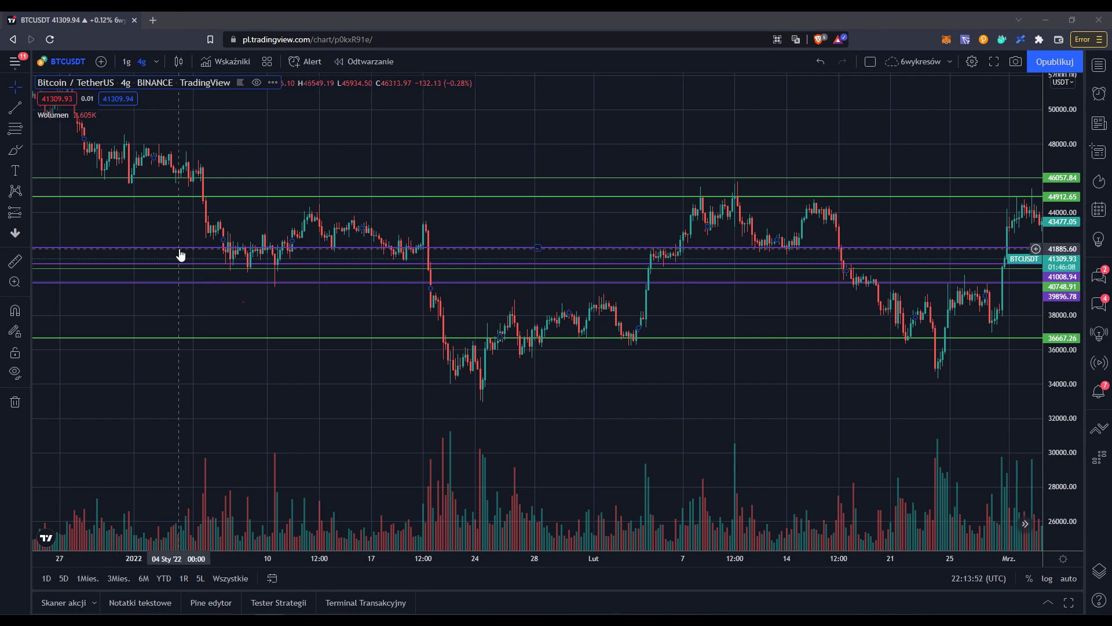
left_click_drag(181, 251, 692, 258)
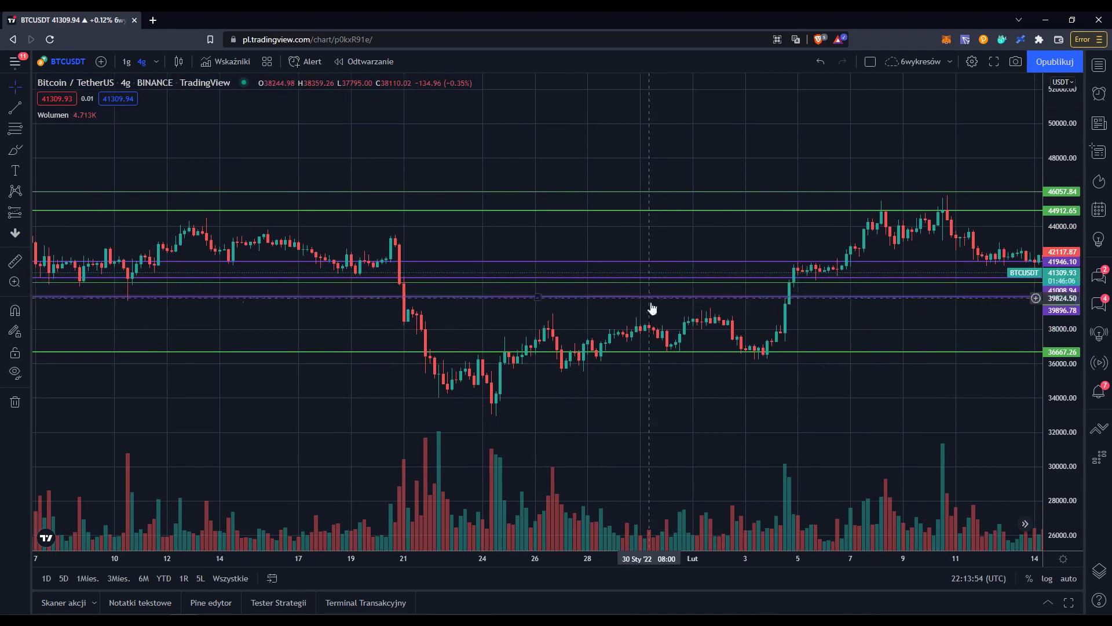
left_click_drag(1058, 397, 1058, 353)
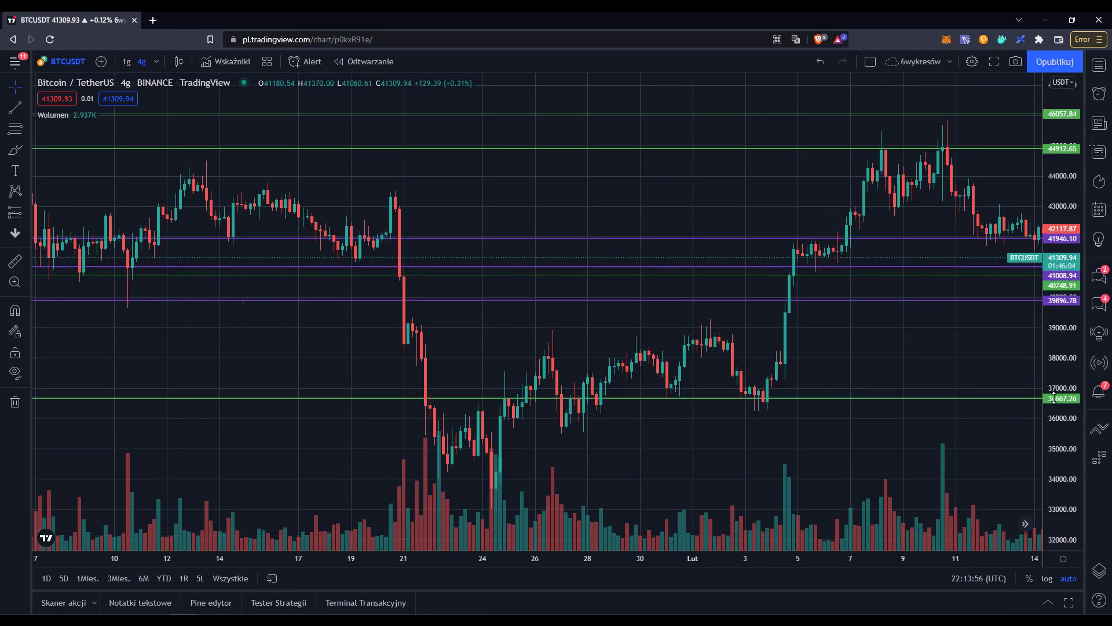
left_click_drag(961, 362, 975, 365)
left_click_drag(1039, 337, 1058, 373)
left_click_drag(985, 342, 989, 293)
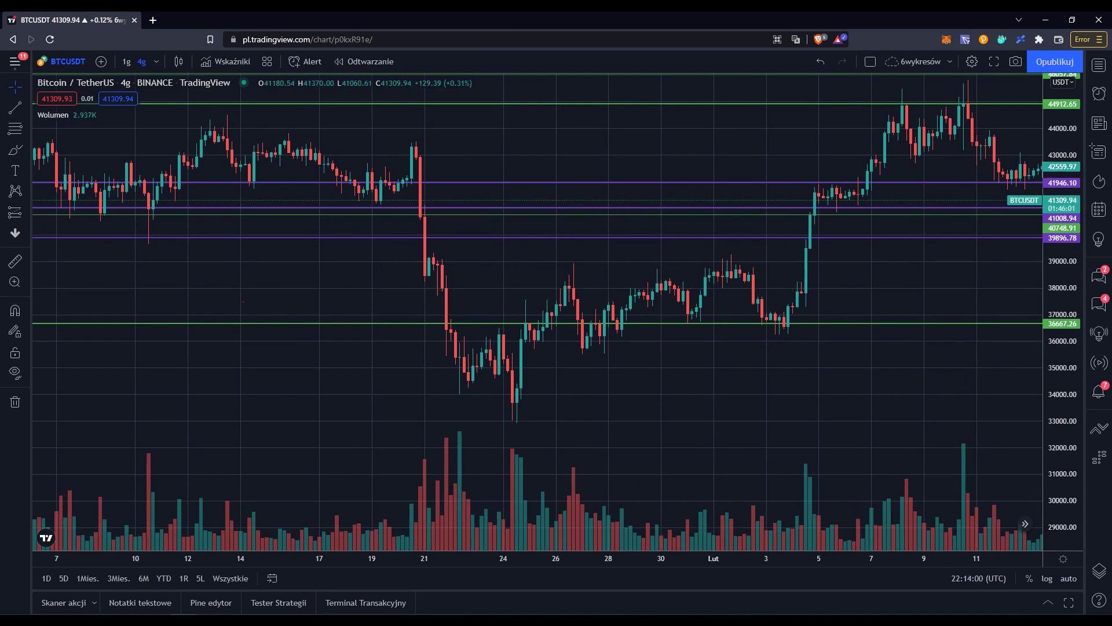
left_click(440, 321)
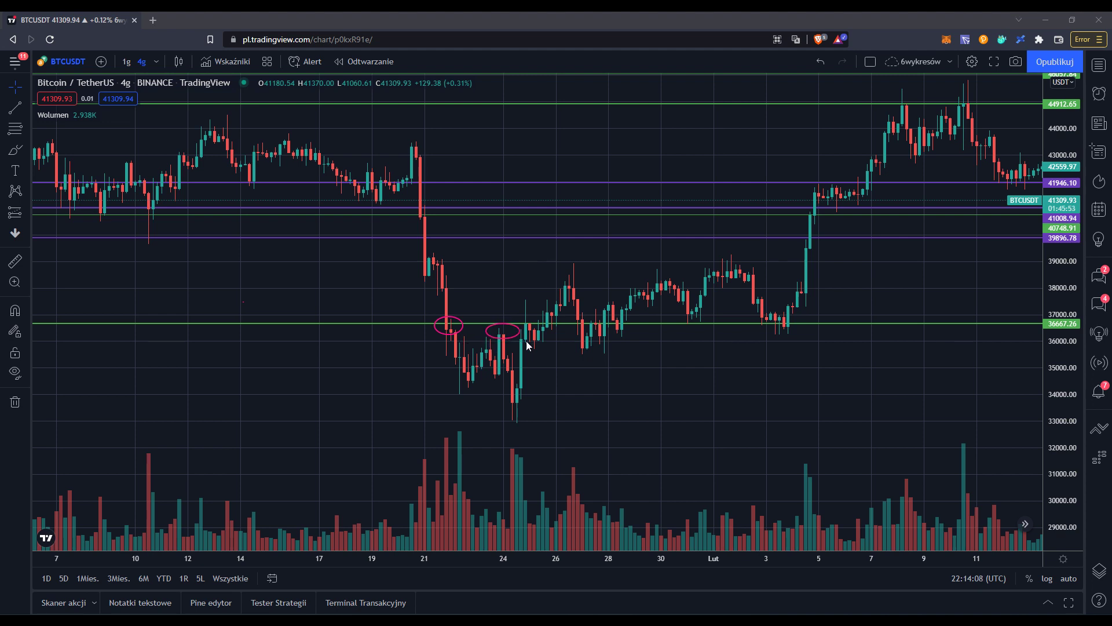
Circle the late-January retest of the 36667.26 line, point arrows at the two touches, and clear the markings
mouse_move(497, 317)
left_mouse_down()
mouse_move(547, 331)
mouse_move(549, 344)
left_mouse_up()
mouse_move(478, 250)
left_mouse_down()
mouse_move(498, 319)
mouse_move(524, 298)
left_mouse_up()
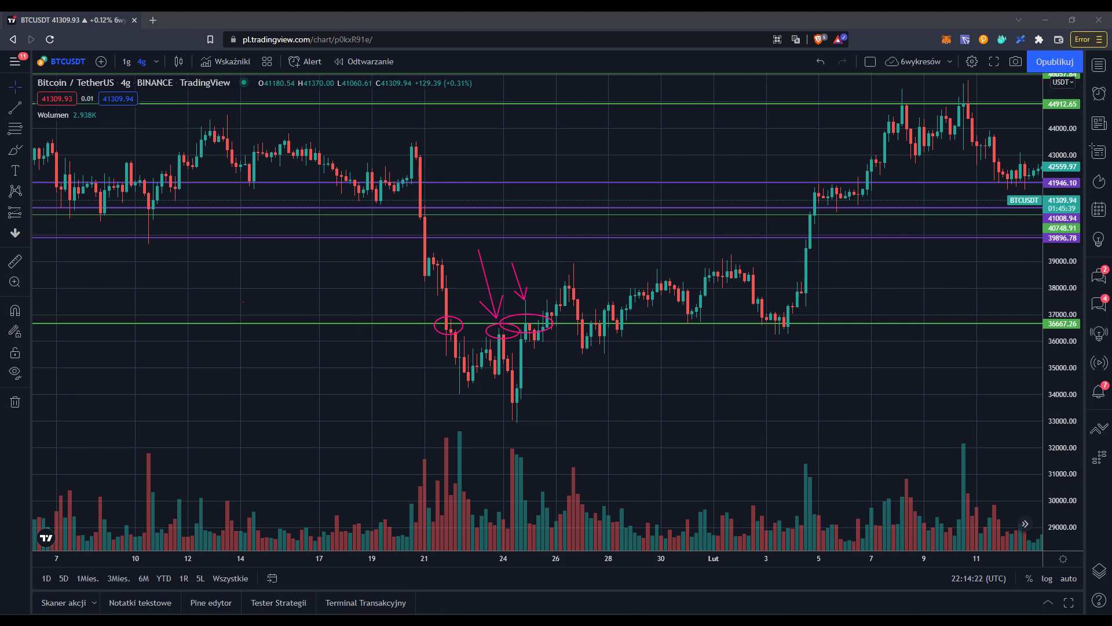
key("ctrl+z")
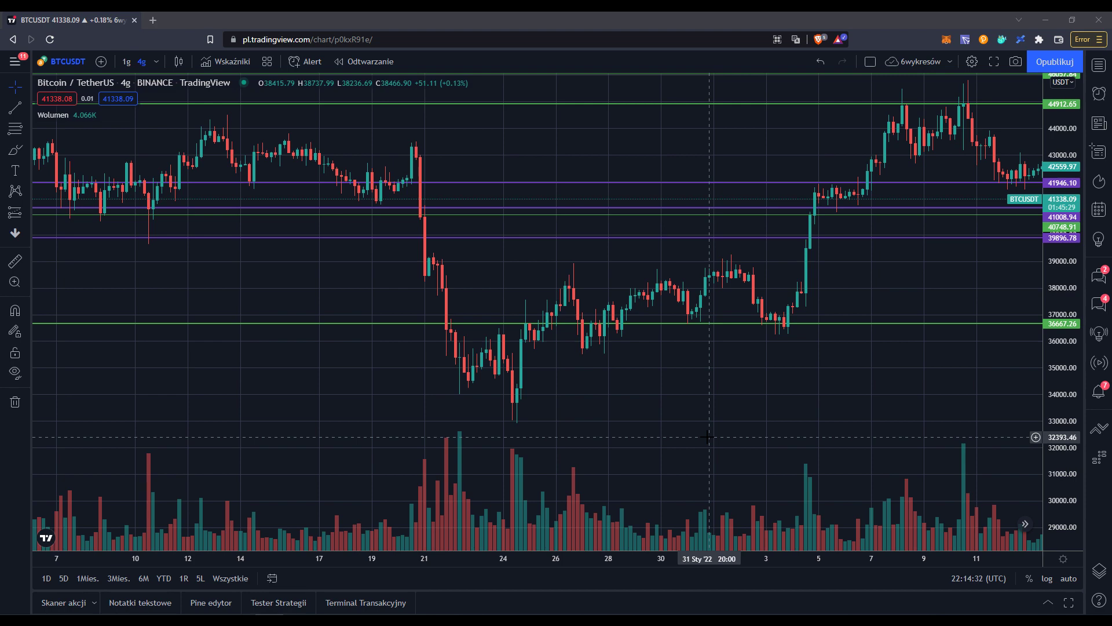
Enlarge the 4-hour candles, circle the late-January and early-February touches of the 36667.26 line, and point an arrow at the first
scroll(709, 436, "up", 2)
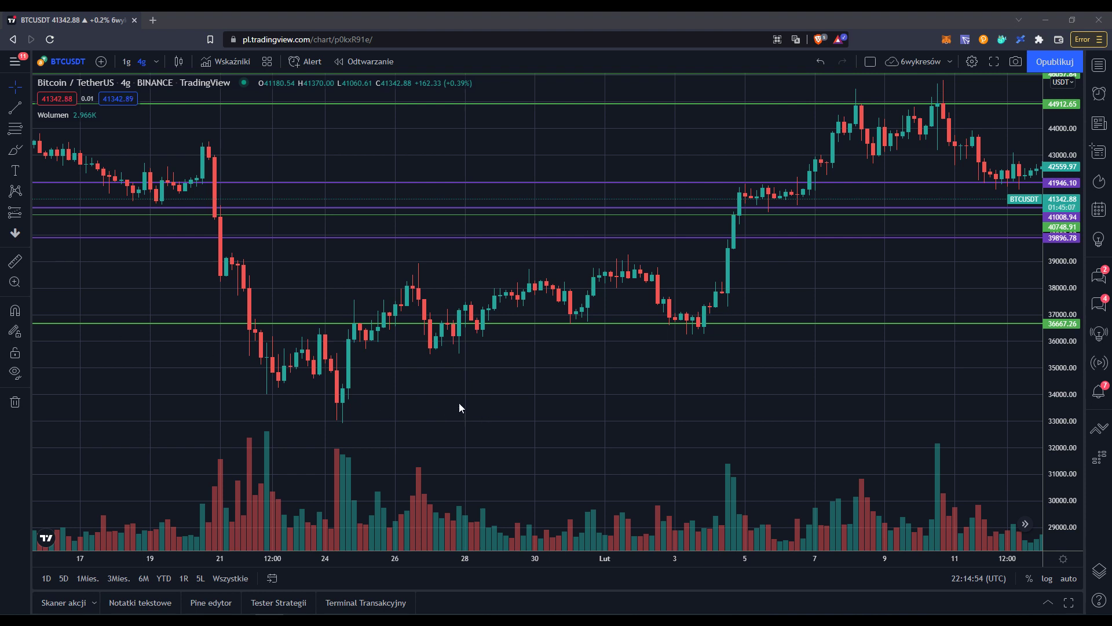
left_click_drag(440, 305, 470, 361)
left_click_drag(681, 301, 722, 351)
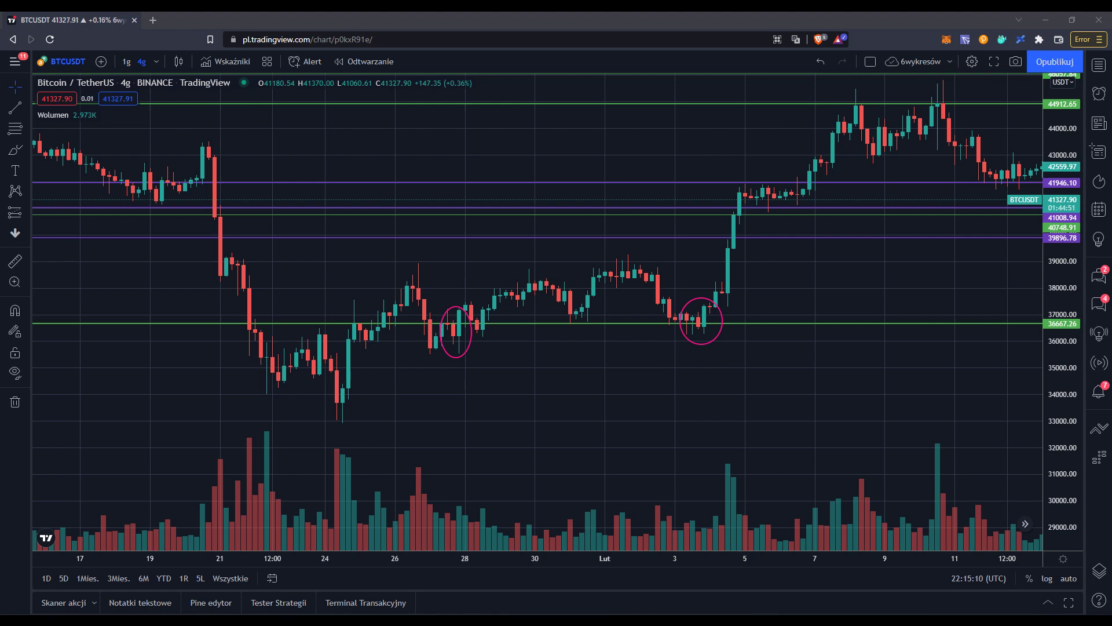
left_click_drag(429, 470, 459, 353)
Trace the price swings with arrows from the late-January bounce off 36667.26 to the early-February rally toward 39896.78
left_click_drag(462, 315, 493, 335)
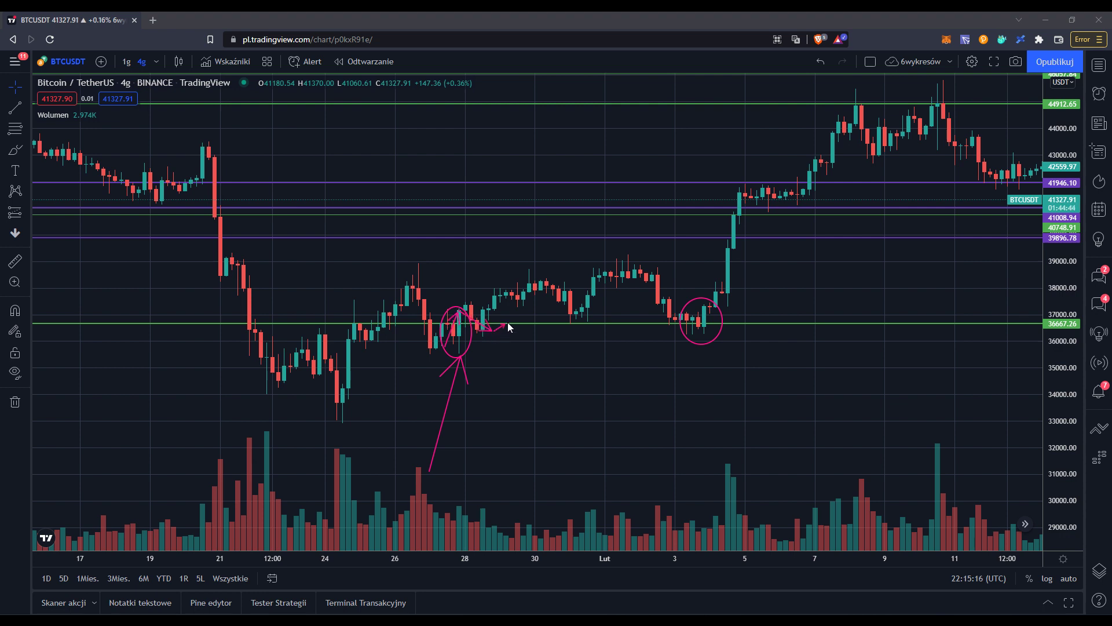
left_click_drag(560, 300, 596, 288)
left_click_drag(625, 262, 676, 300)
left_click_drag(724, 305, 758, 240)
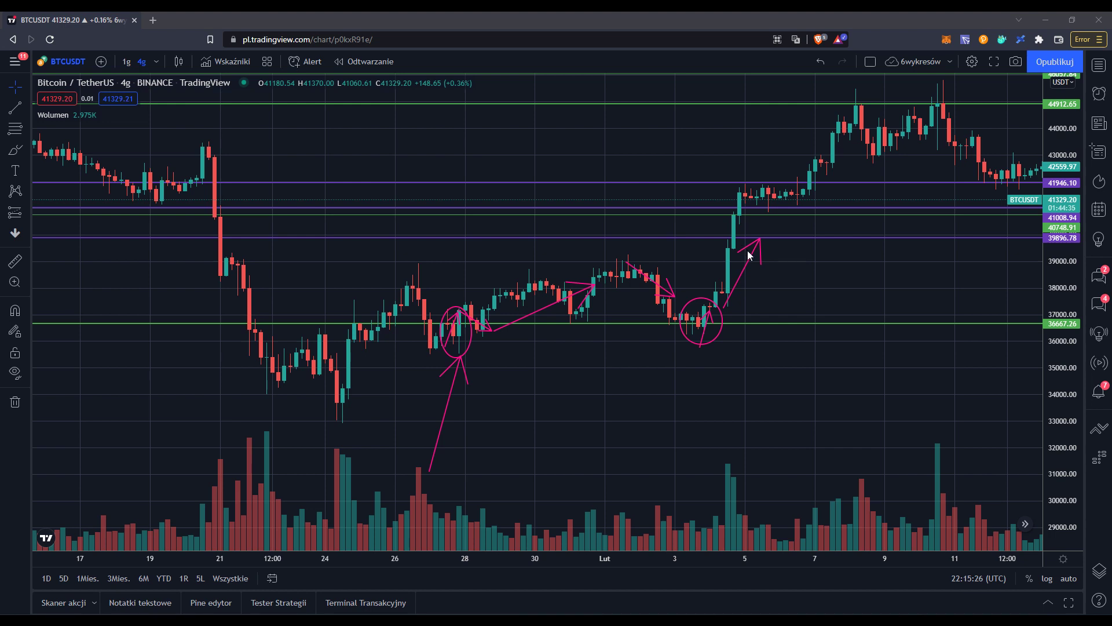
Mark the early-February consolidation below the 41946.10 line and the breakout above it with arrows
left_click_drag(815, 302, 812, 195)
left_click_drag(799, 219, 812, 195)
left_click_drag(710, 188, 801, 188)
left_click_drag(776, 201, 802, 189)
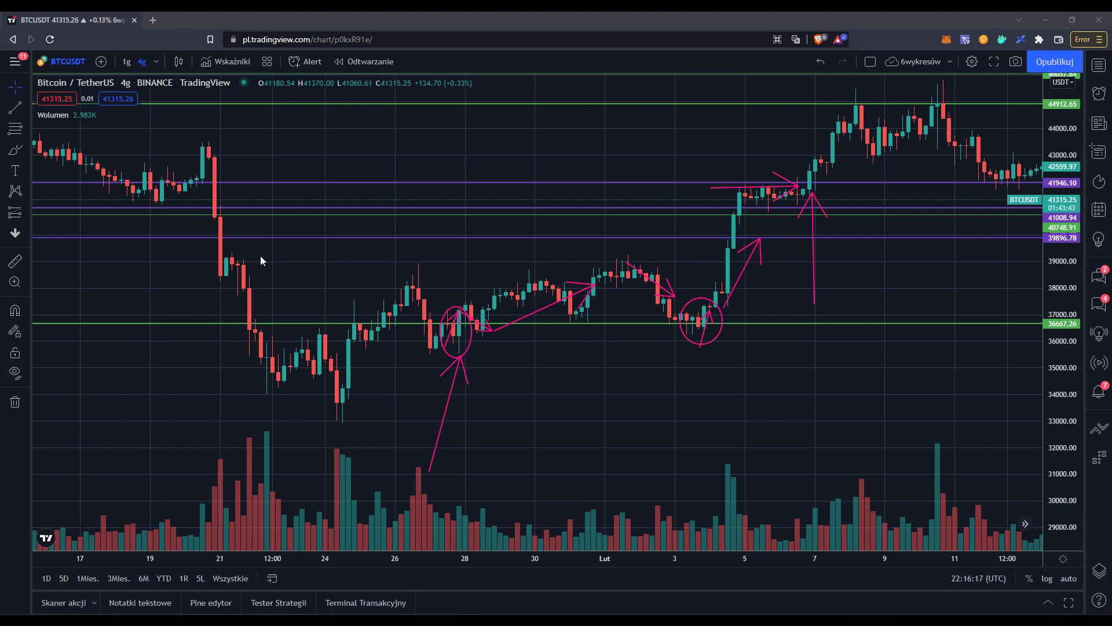
Point arrows at the January candles meeting the 36667.26 line between the 21st and 25th, and remove all the markings
mouse_move(268, 277)
left_mouse_down()
mouse_move(267, 304)
mouse_move(251, 318)
mouse_move(347, 315)
left_mouse_up()
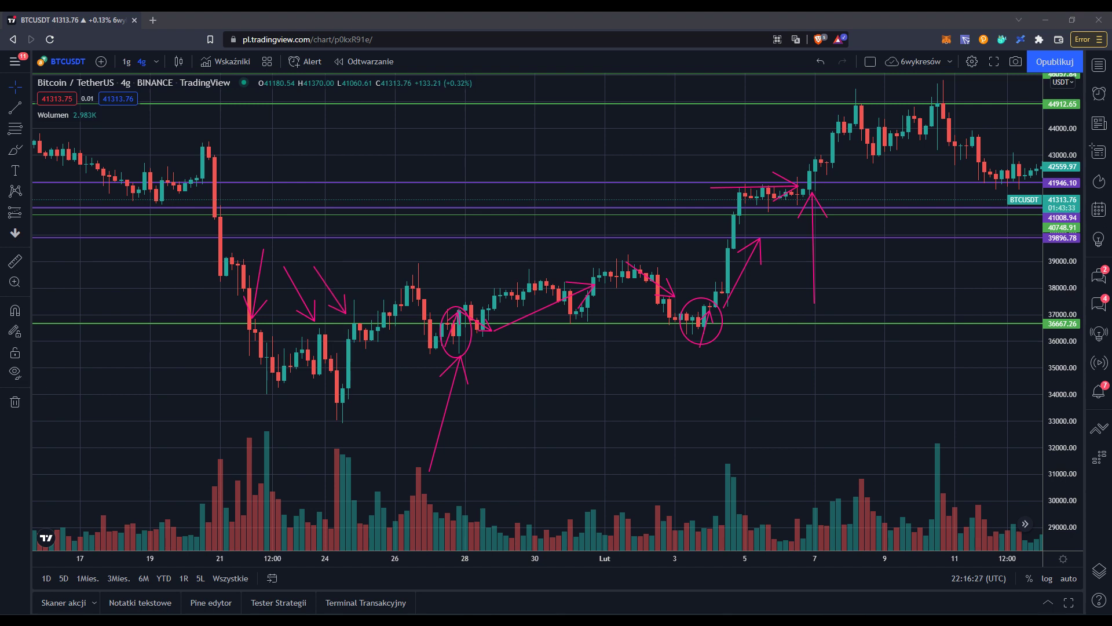
left_click(14, 401)
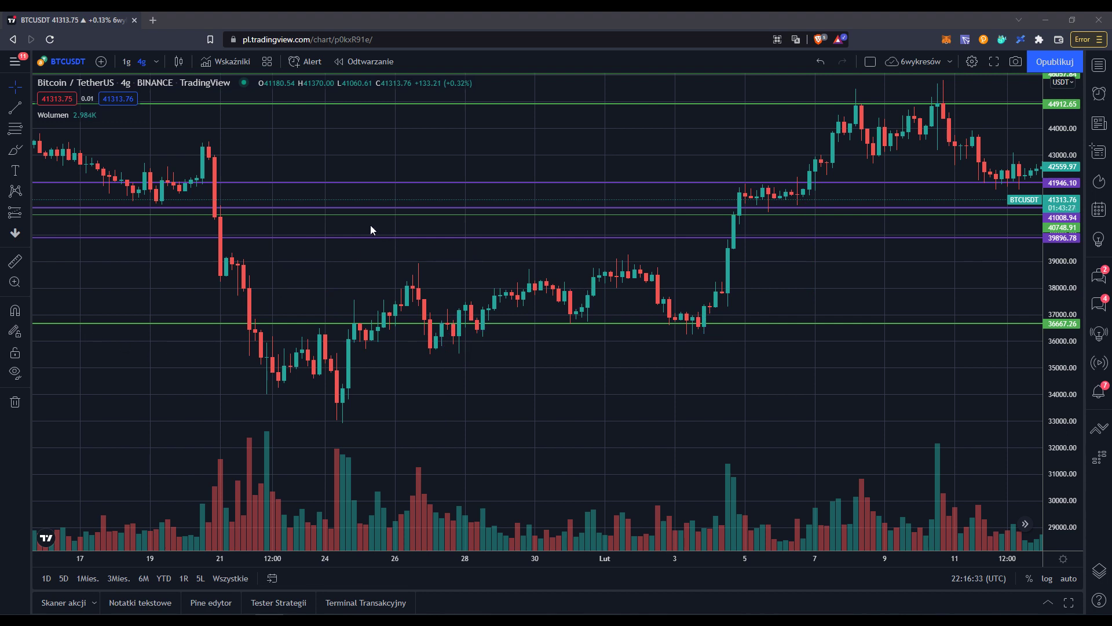
Point arrows from above and below at the candles around 28 January on the 36667.26 line, and clear them
mouse_move(369, 228)
left_mouse_down()
mouse_move(454, 316)
mouse_move(474, 297)
mouse_move(480, 309)
left_mouse_up()
mouse_move(446, 433)
left_mouse_down()
mouse_move(466, 389)
mouse_move(459, 357)
mouse_move(487, 337)
left_mouse_up()
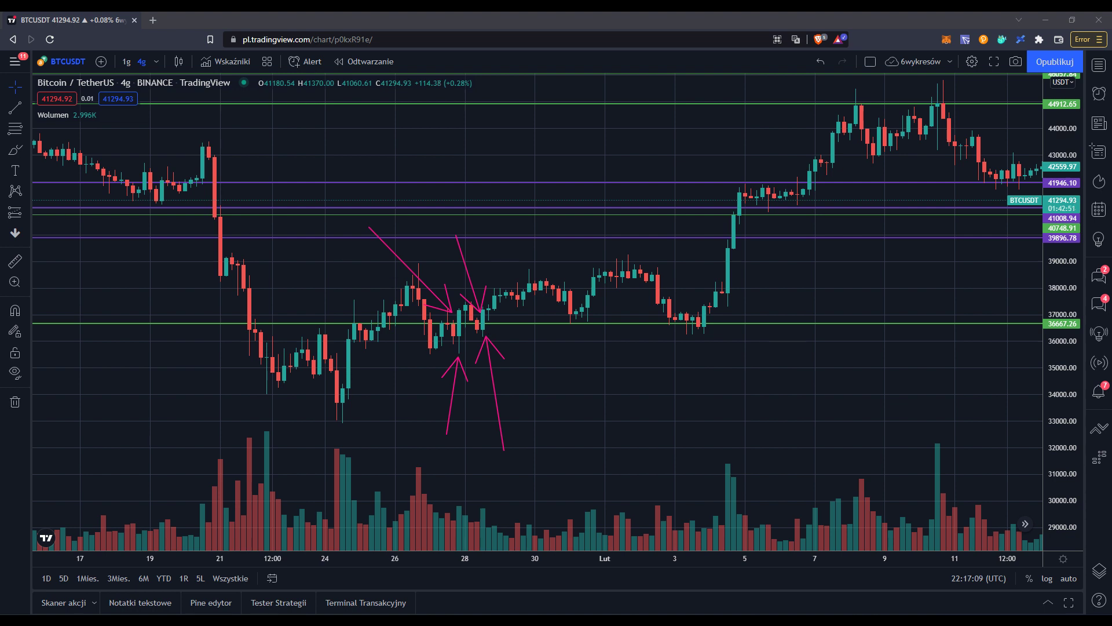
key("Escape")
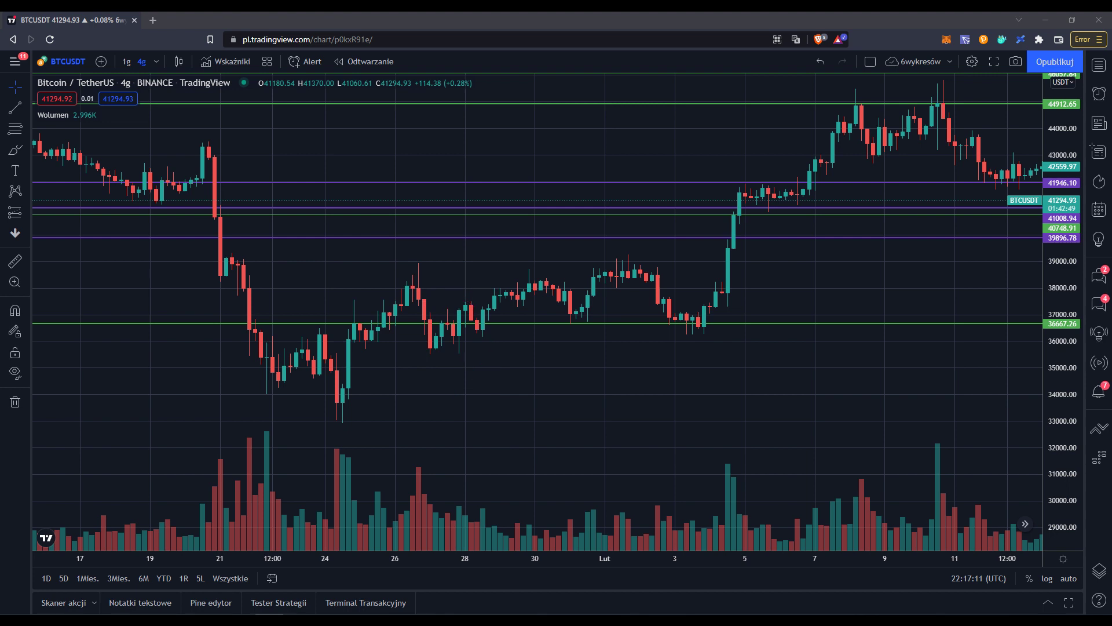